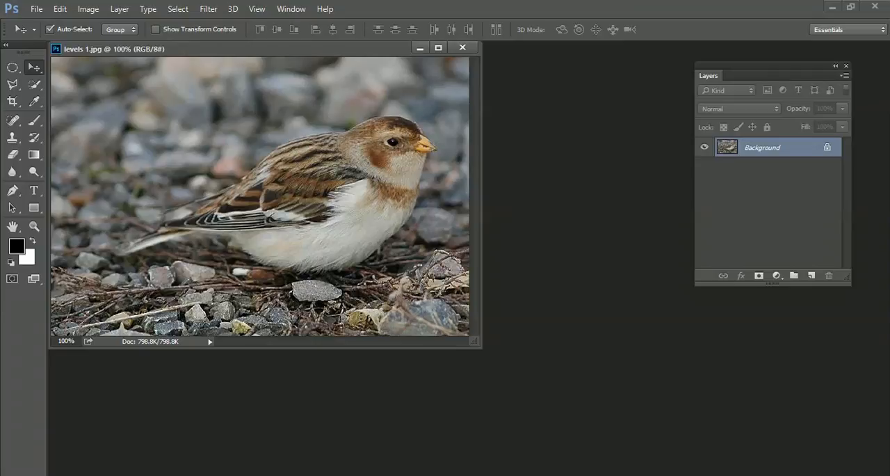
Open Levels for the brown-and-white bird photo and try a shadow input level of 16 before restoring it to 0
key("ctrl+l")
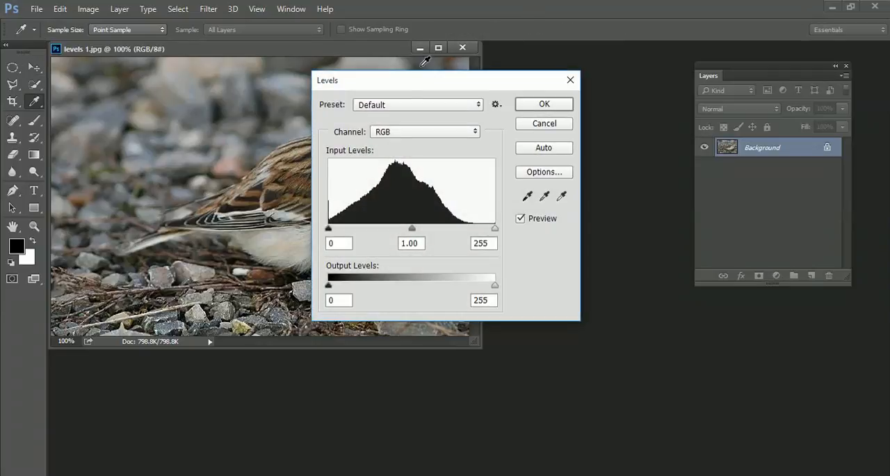
left_click_drag(449, 84, 627, 59)
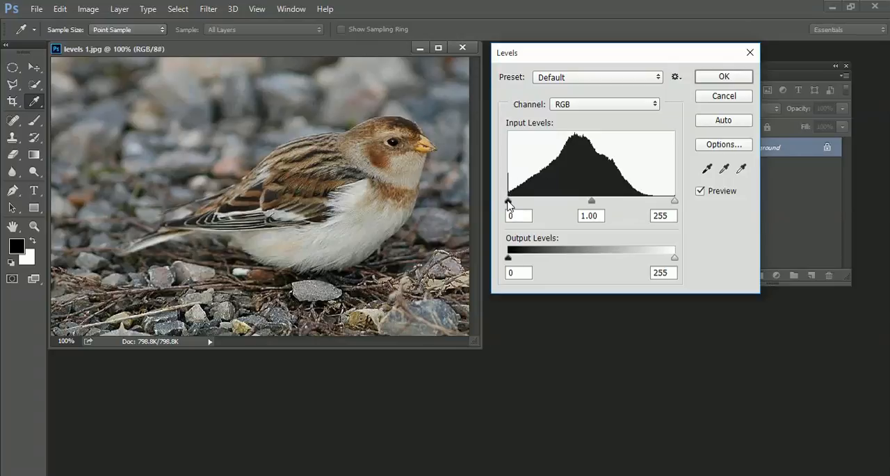
mouse_move(509, 202)
left_mouse_down()
mouse_move(550, 202)
mouse_move(506, 201)
mouse_move(519, 205)
left_mouse_up()
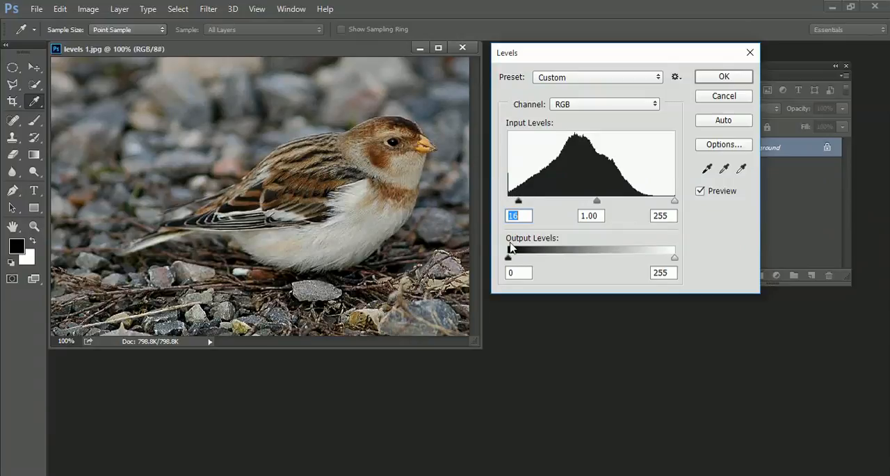
left_click_drag(519, 200, 509, 201)
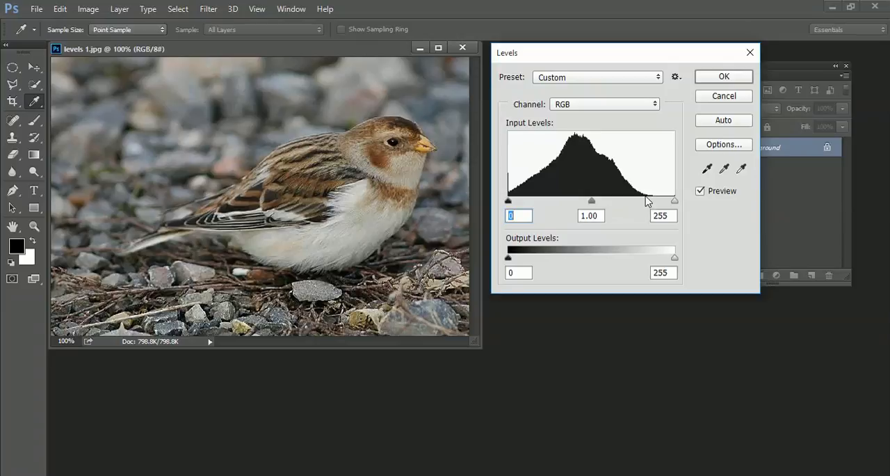
Try a highlight input level of 211, comparing the bird photo with the preview off and on, and reset the Levels settings
left_click_drag(675, 200, 646, 201)
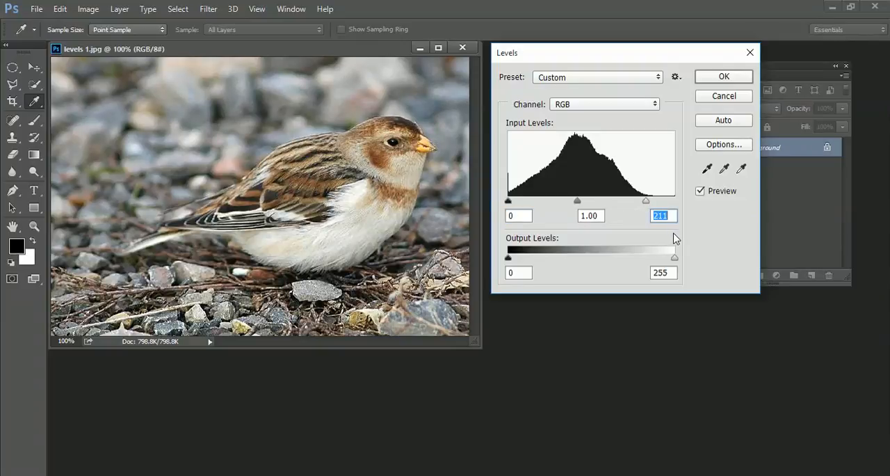
left_click(701, 191)
left_click(700, 191)
left_click(701, 191)
left_click(701, 190)
left_click(700, 190)
left_click(700, 190)
left_click(700, 191)
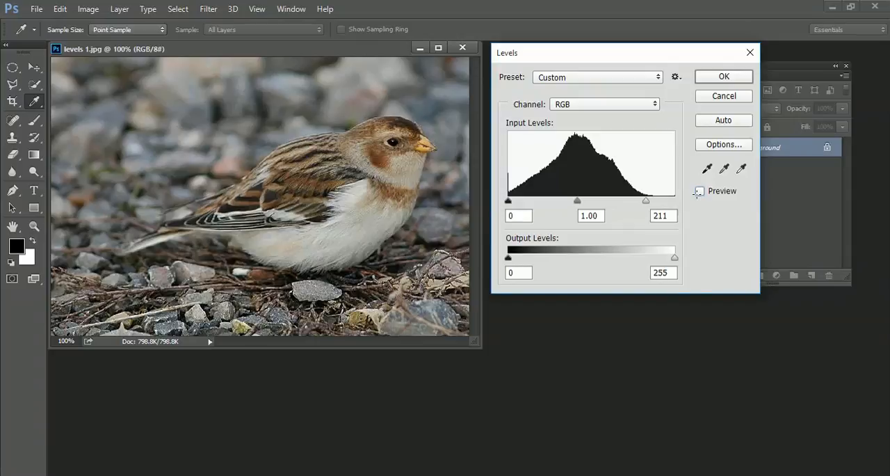
left_click(700, 192)
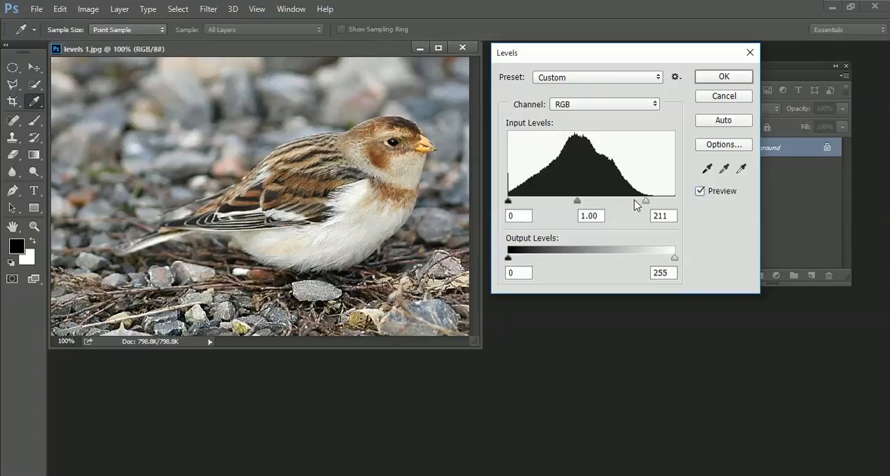
key("alt")
left_click(724, 96, "alt")
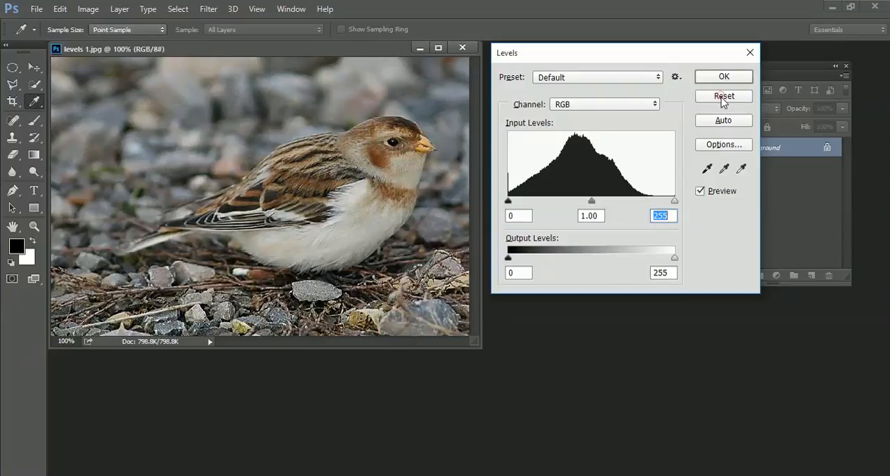
Try the Increase Contrast 1 and Increase Contrast 3 presets, compare the preview off and on, and cancel Levels
left_click(658, 78)
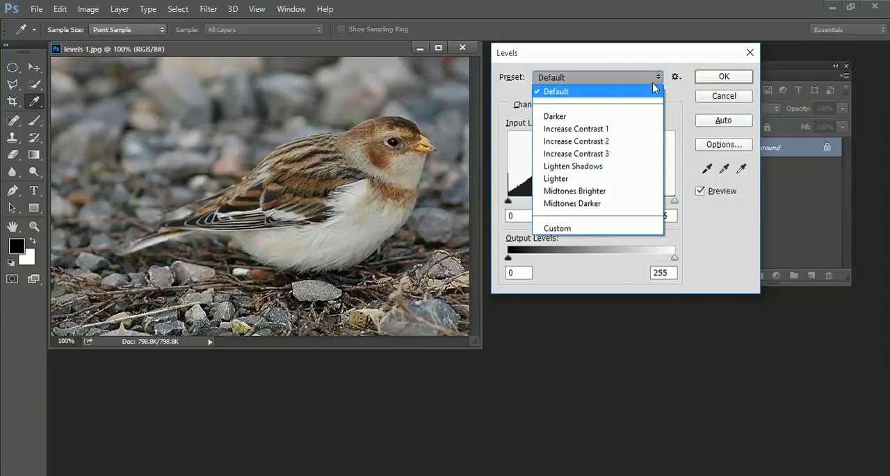
left_click(590, 130)
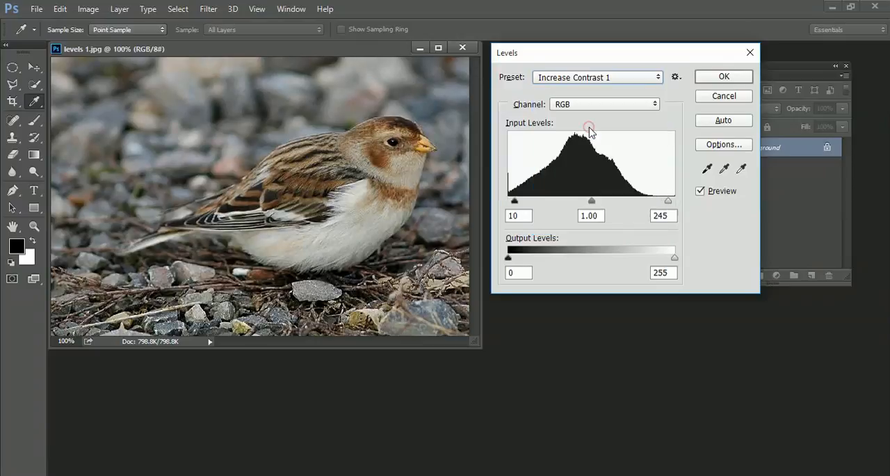
left_click(656, 78)
left_click(598, 151)
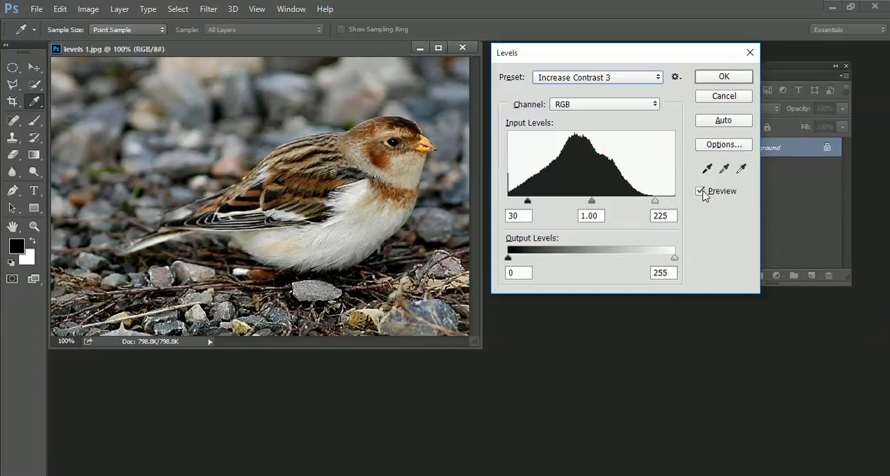
left_click(701, 191)
left_click(701, 192)
left_click(701, 191)
left_click(701, 191)
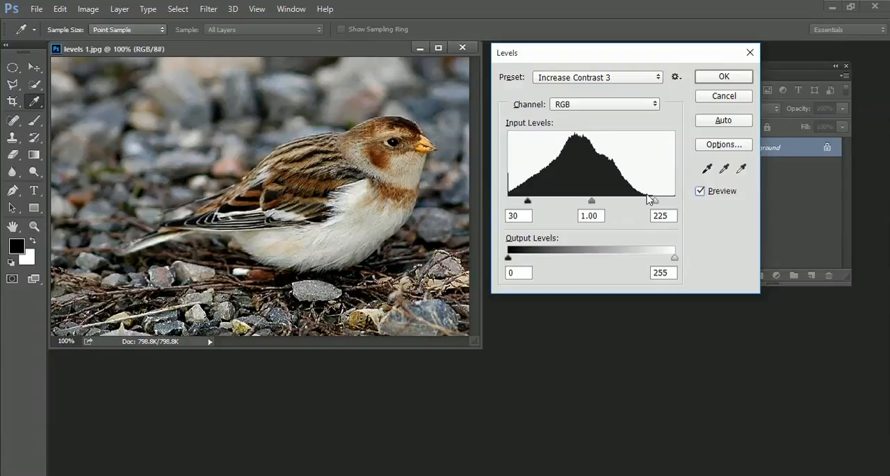
left_click(737, 97)
Close the levels 1.jpg photo and open levels 3.jpg
left_click(471, 49)
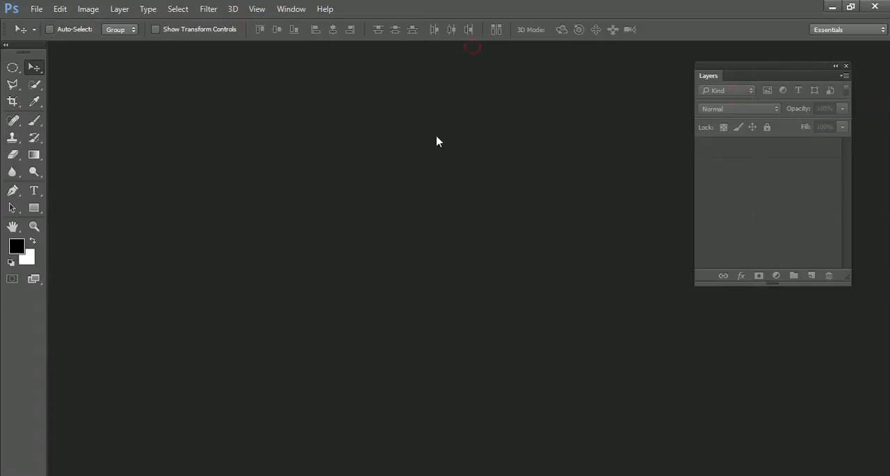
double_click(438, 139)
left_click(409, 247)
double_click(409, 247)
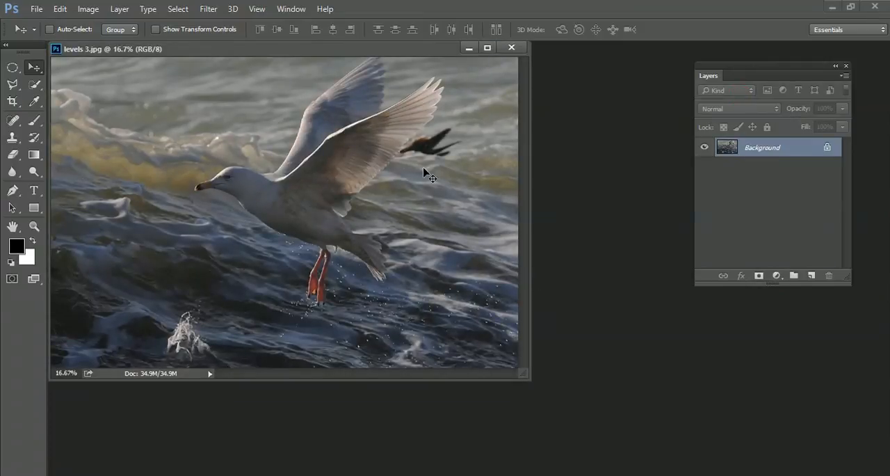
Set the seagull photo's Levels inputs to 21 for shadows, 1.00 for midtones and 182 for highlights
key("ctrl+l")
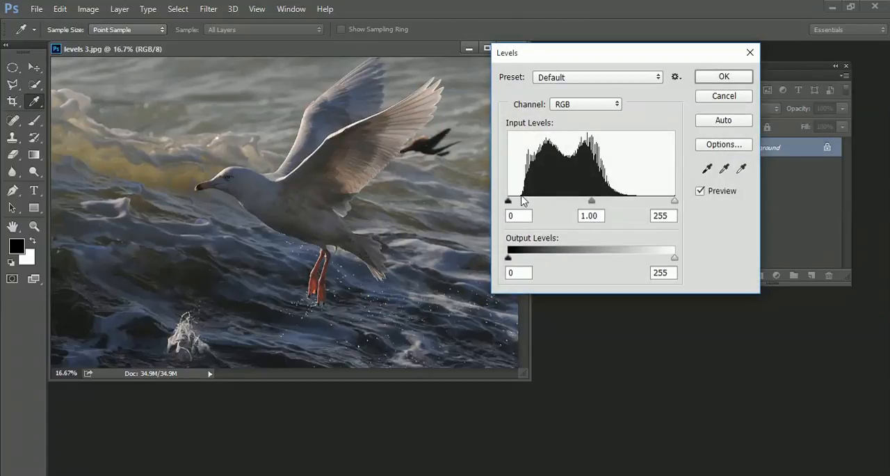
left_click_drag(509, 201, 525, 201)
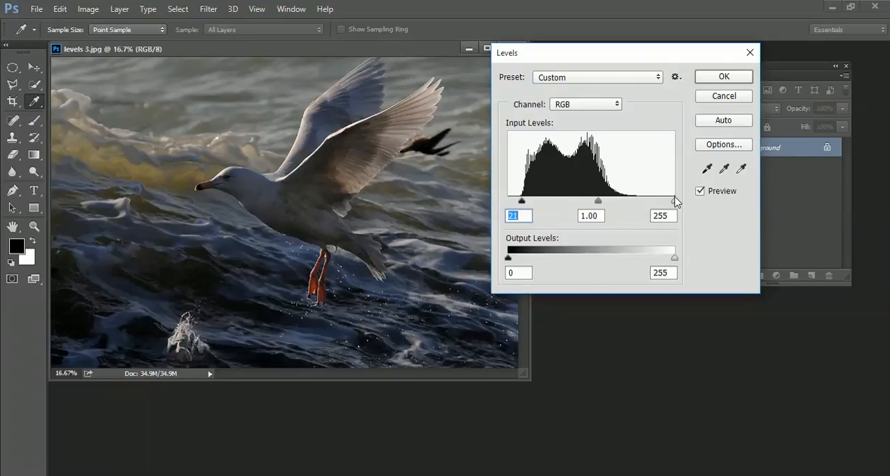
left_click_drag(675, 201, 628, 201)
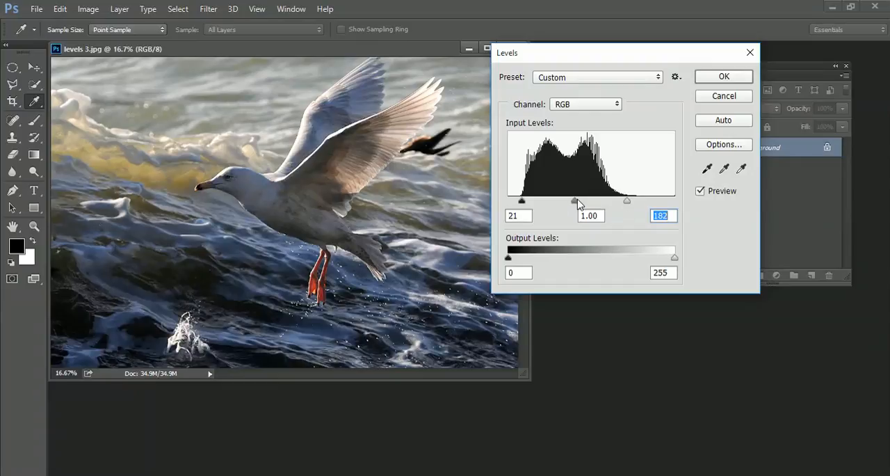
left_click_drag(574, 203, 577, 202)
left_click_drag(644, 51, 678, 42)
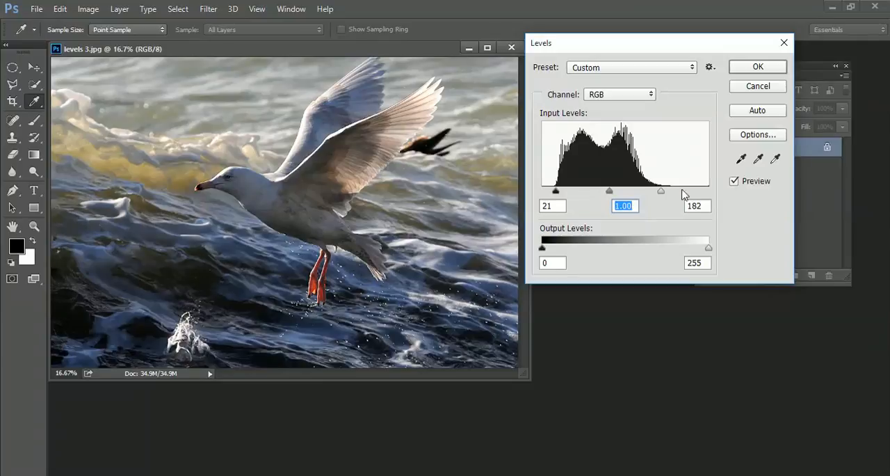
Compare the seagull photo with the Levels preview off and on, and cancel the adjustment
left_click(736, 182)
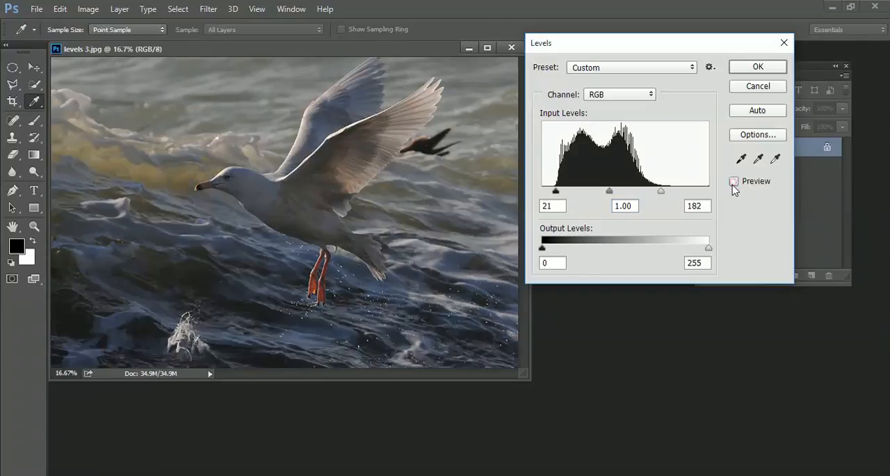
left_click(735, 183)
left_click(734, 182)
left_click(734, 183)
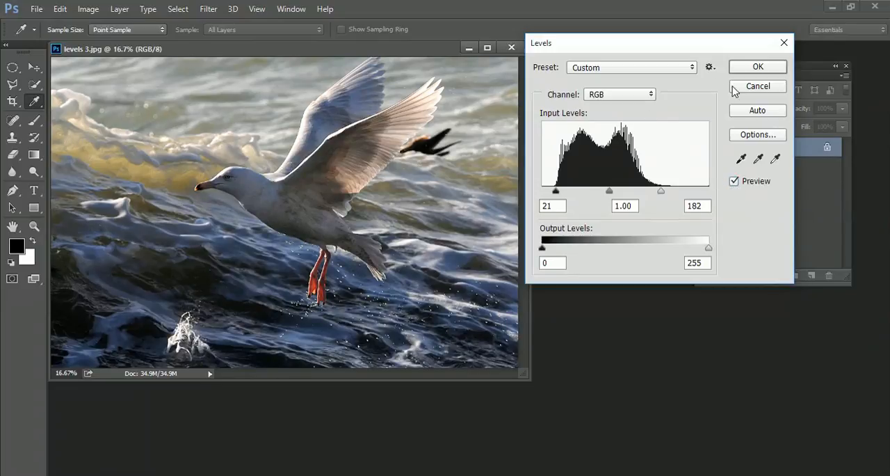
left_click(776, 87)
Close the seagull photo and open Exposure1.jpg from the Exposure folder
left_click(521, 46)
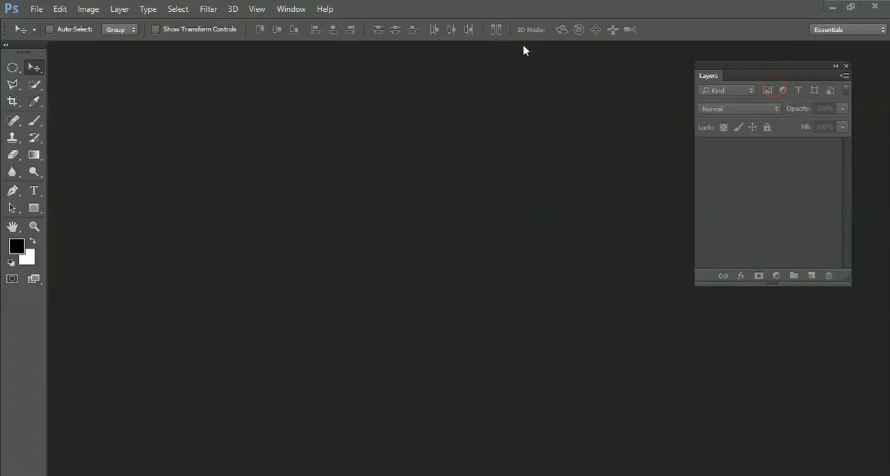
double_click(462, 188)
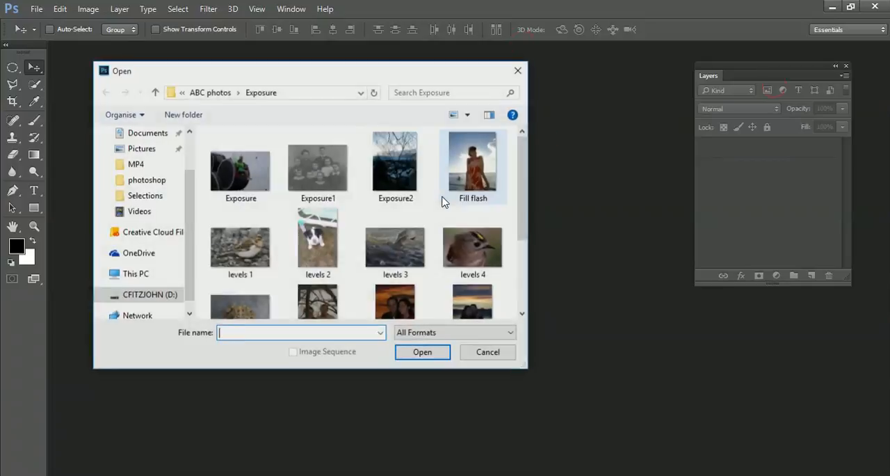
left_click(441, 198)
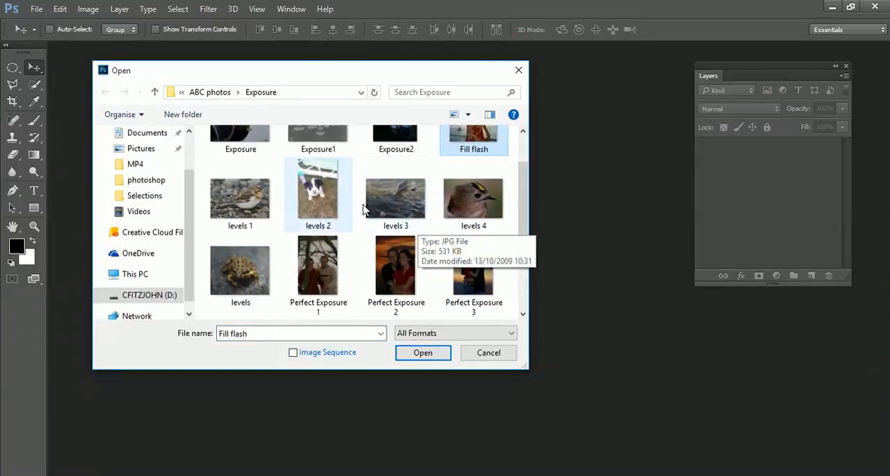
scroll(325, 190, "up", 1)
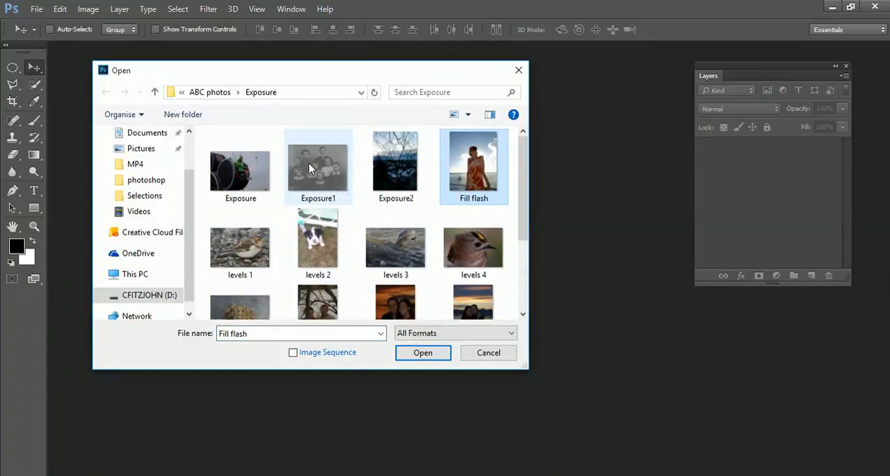
double_click(311, 168)
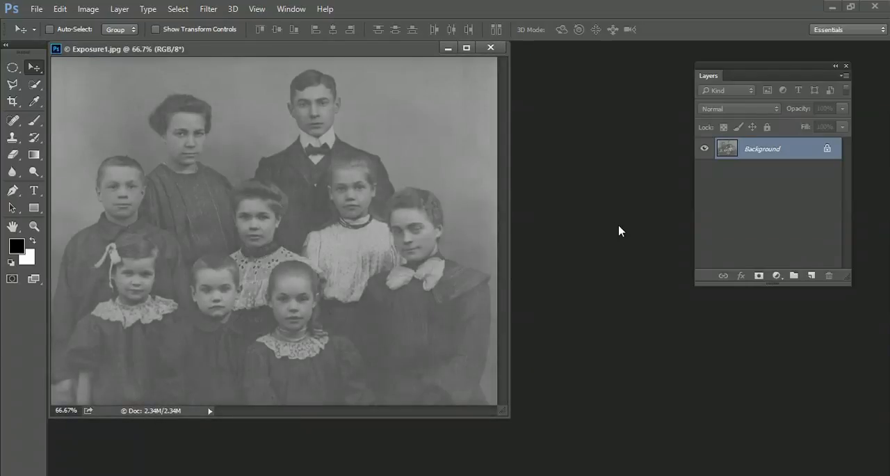
Set the Levels inputs of the old family portrait to 63 for shadows and 156 for highlights
key("ctrl+l")
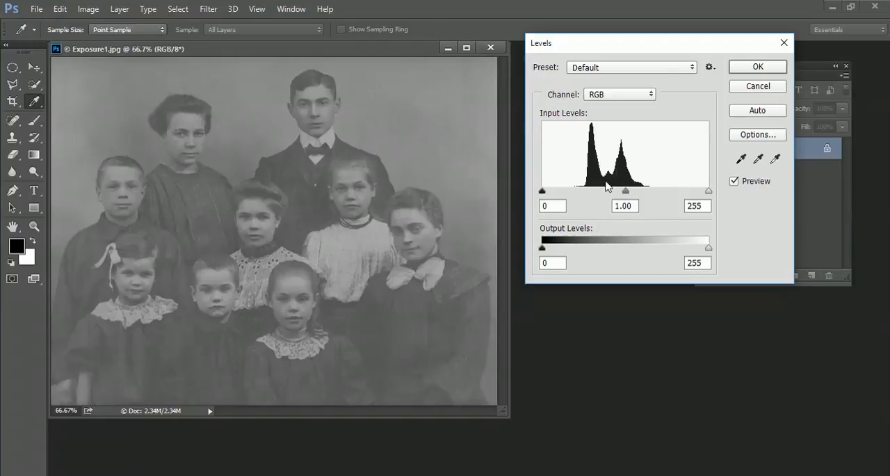
left_click_drag(542, 191, 587, 197)
left_click_drag(709, 191, 644, 192)
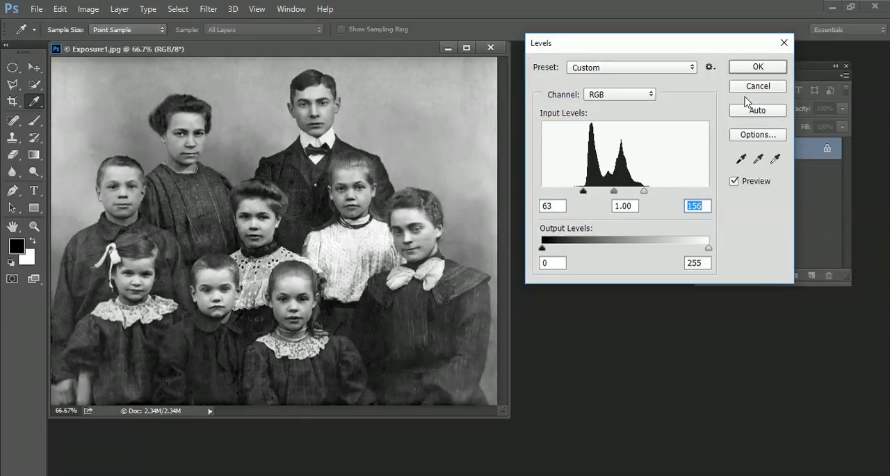
Compare the family portrait with the Levels preview off and on, and reset the settings to default
left_click(735, 183)
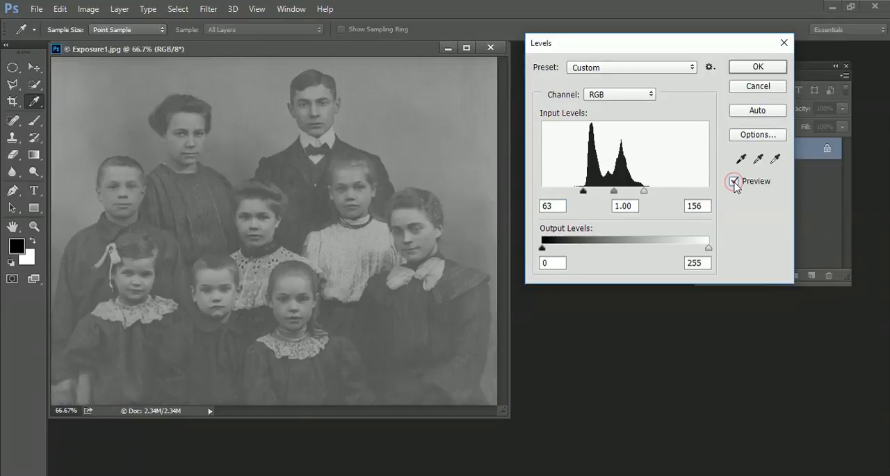
left_click(735, 182)
left_click(735, 182)
left_click(735, 182)
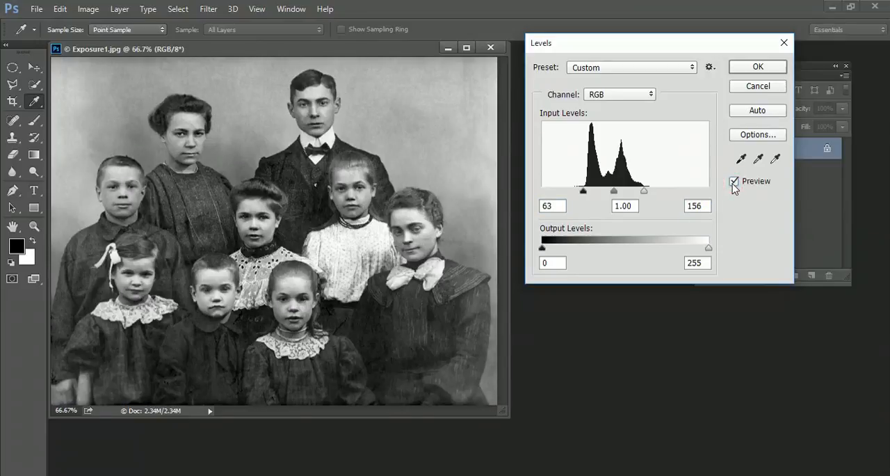
key("alt")
left_click(758, 87, "alt")
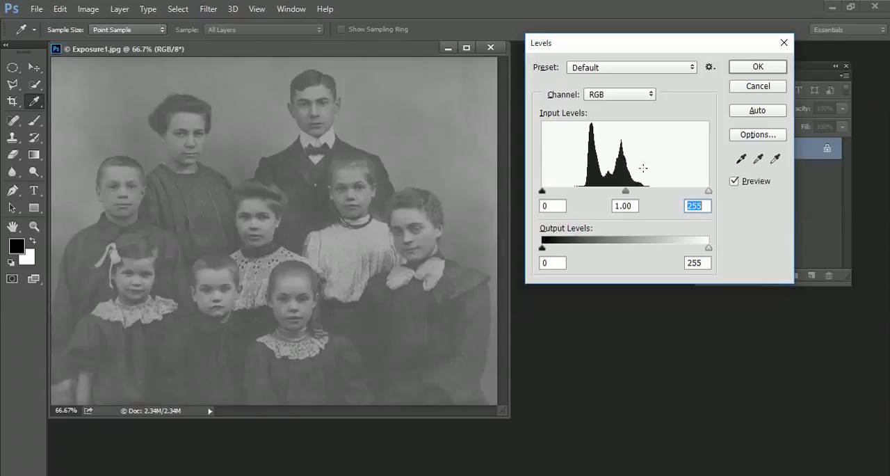
In Levels, sample the white point from the standing man's collar and the black point from his bow tie
left_click(776, 159)
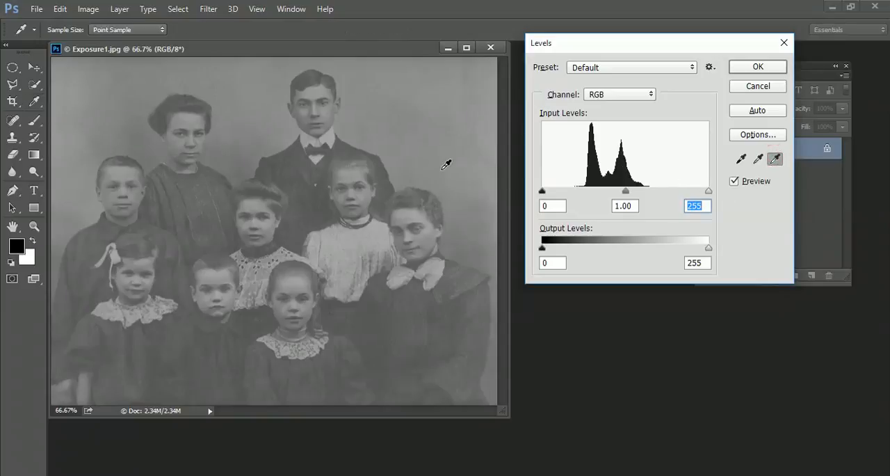
left_click(331, 138)
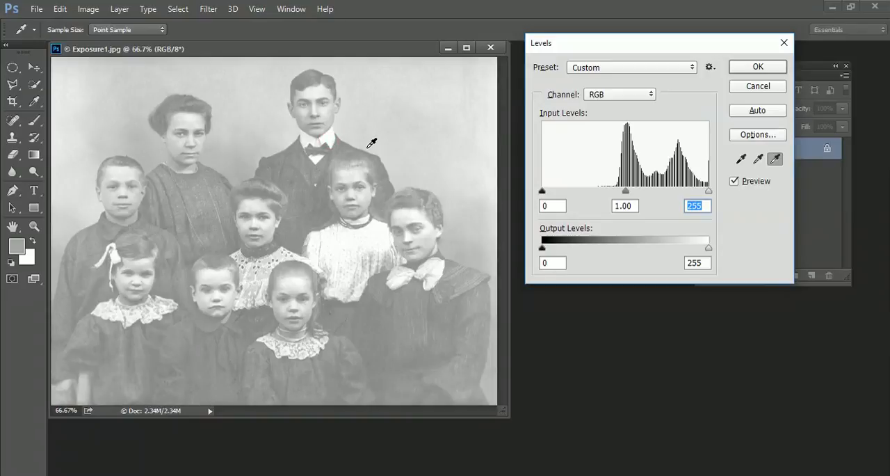
left_click(742, 160)
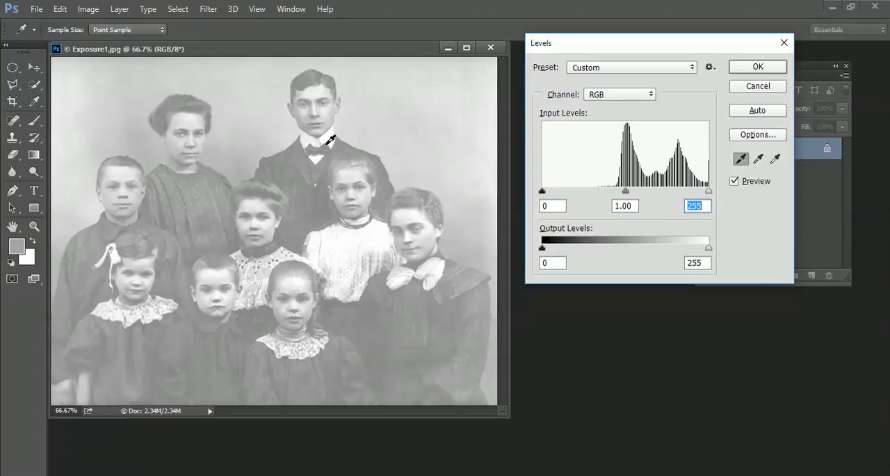
left_click(330, 141)
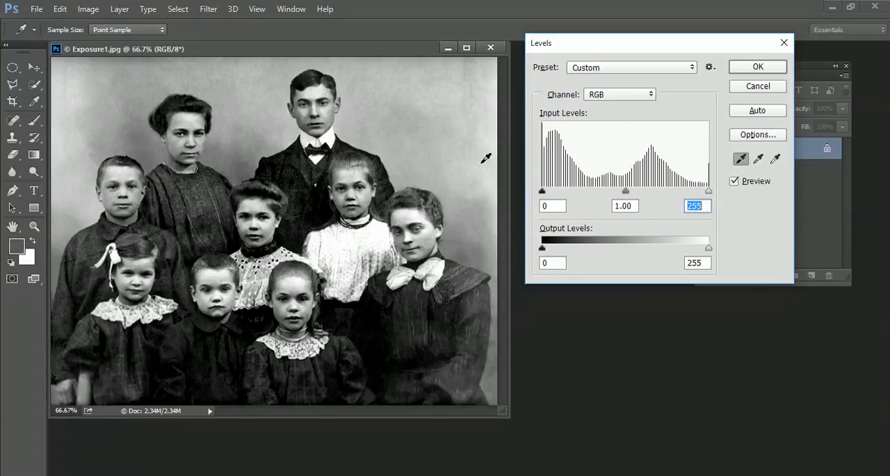
Sample the gray point near the shoulder of the woman with the white bow, and compare the preview off and on
left_click(759, 160)
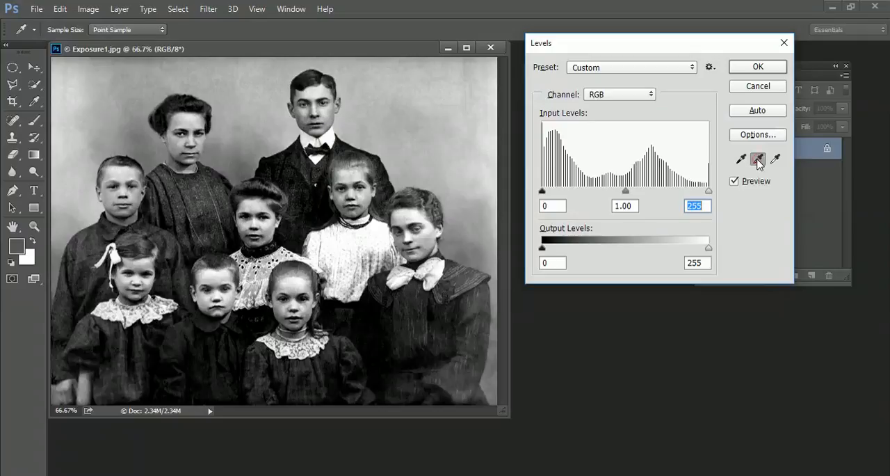
left_click(457, 249)
left_click(738, 185)
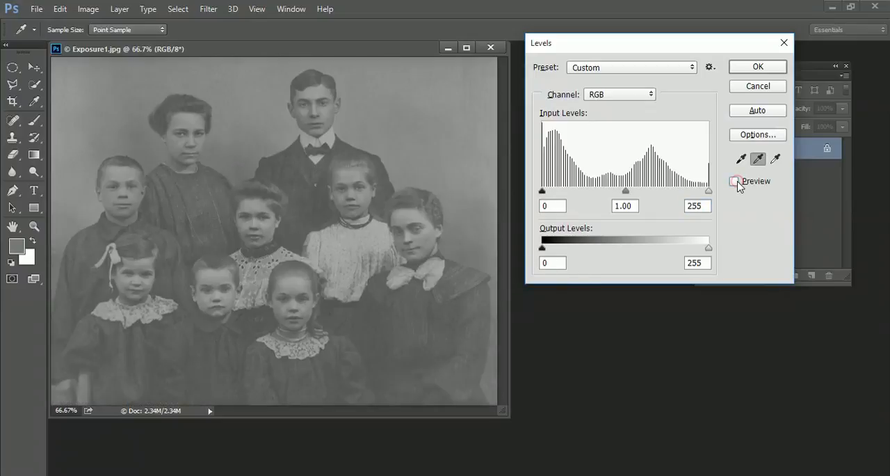
left_click(738, 185)
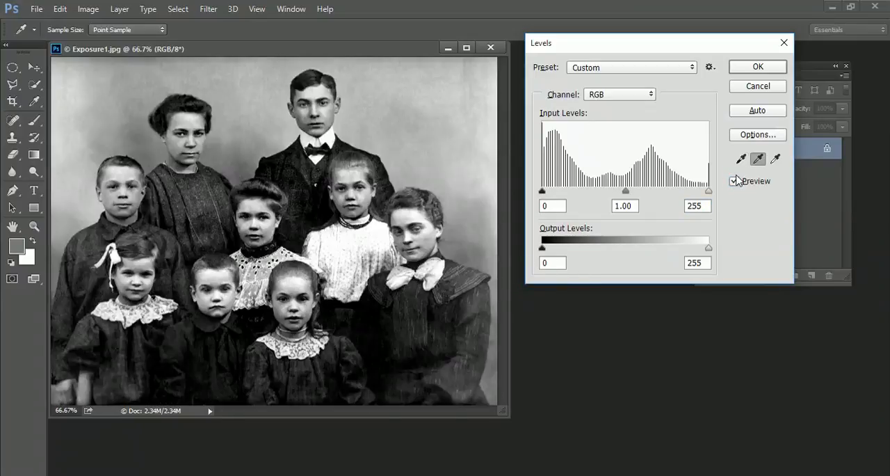